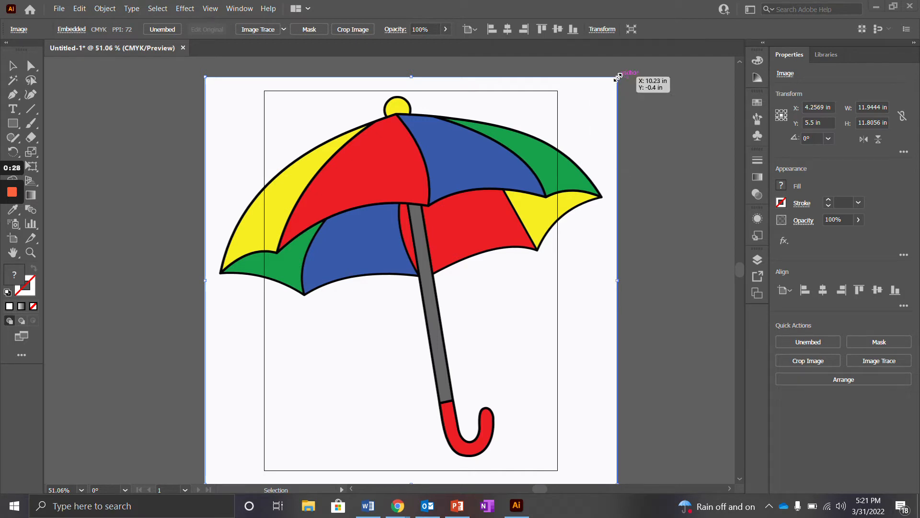
# Step: Scale the umbrella image down to about 8.39 by 8.29 in and centre it across the artboard's width
pyautogui.moveTo(618, 76); pyautogui.dragTo(496, 198)
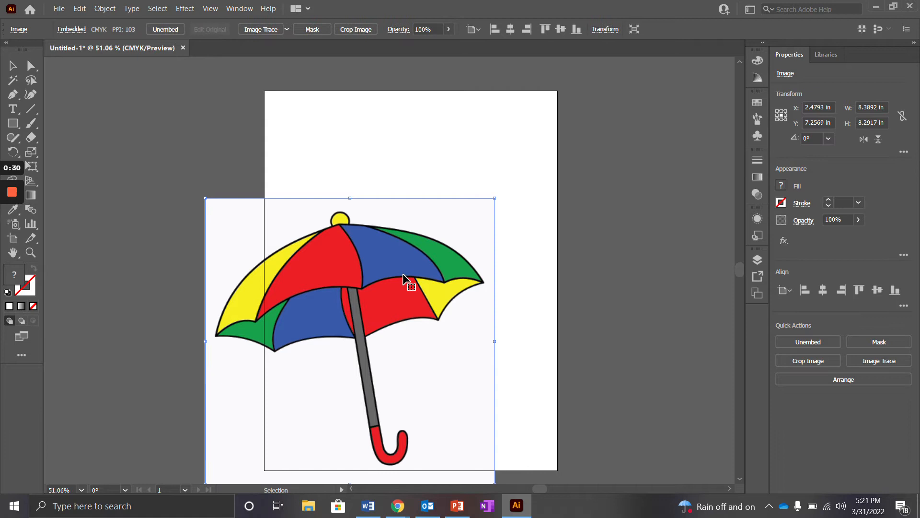
pyautogui.moveTo(440, 230); pyautogui.dragTo(455, 214)
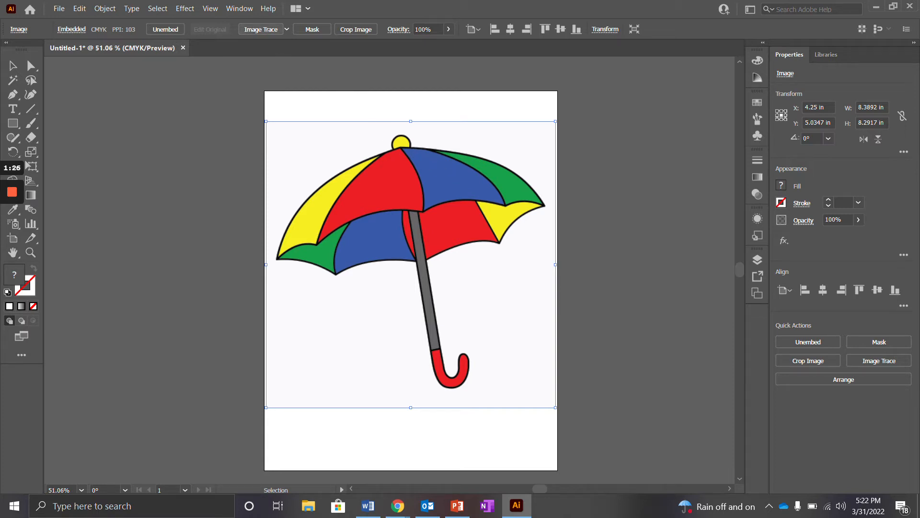
# Step: Show the Image Trace settings beside the artboard and keep the umbrella image selected
pyautogui.click(287, 30)
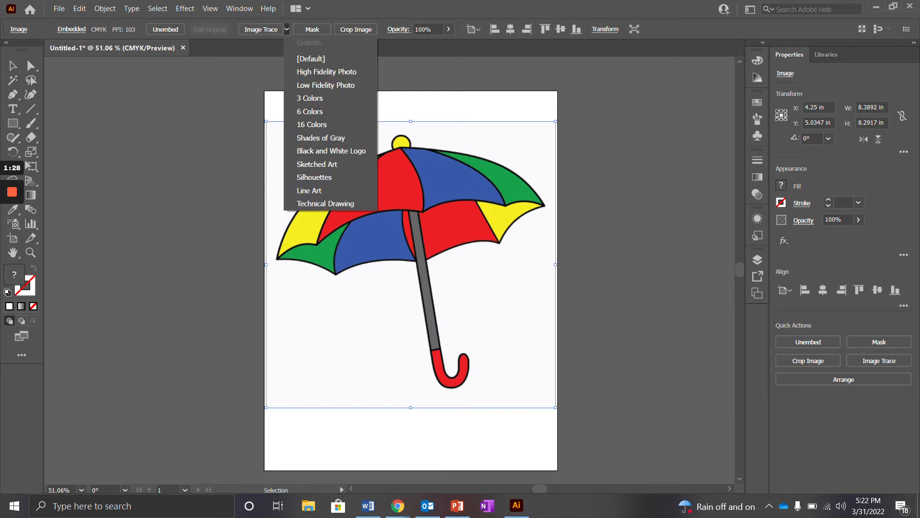
pyautogui.press('Escape')
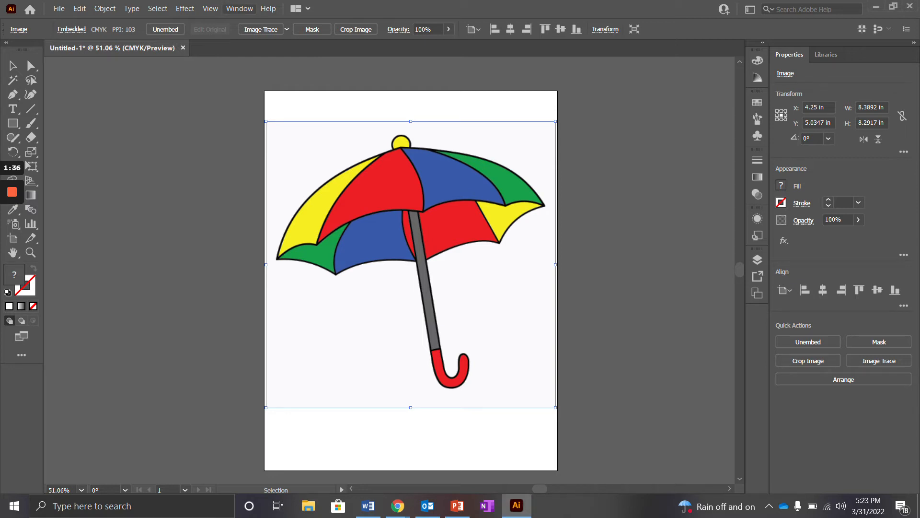
pyautogui.click(239, 8)
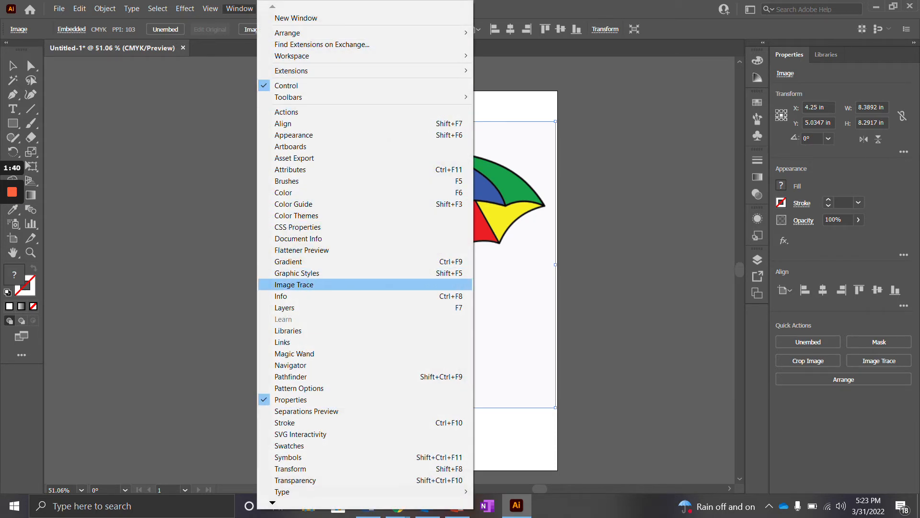
pyautogui.click(297, 285)
pyautogui.moveTo(479, 139)
pyautogui.mouseDown()
pyautogui.moveTo(679, 115)
pyautogui.moveTo(651, 114)
pyautogui.mouseUp()
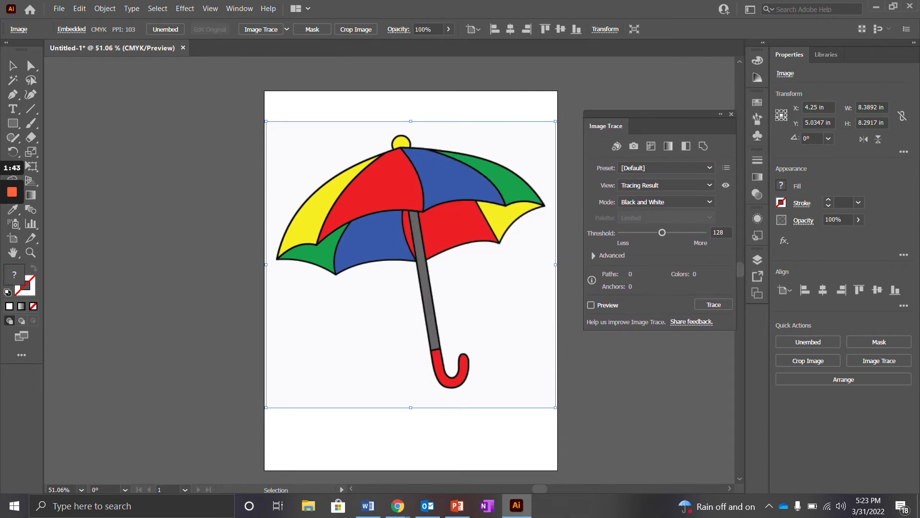
pyautogui.click(497, 104)
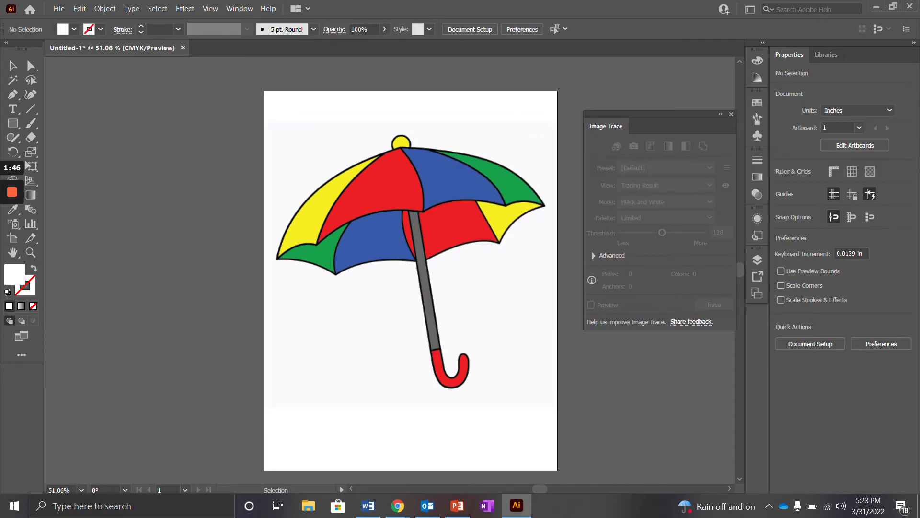
pyautogui.click(475, 264)
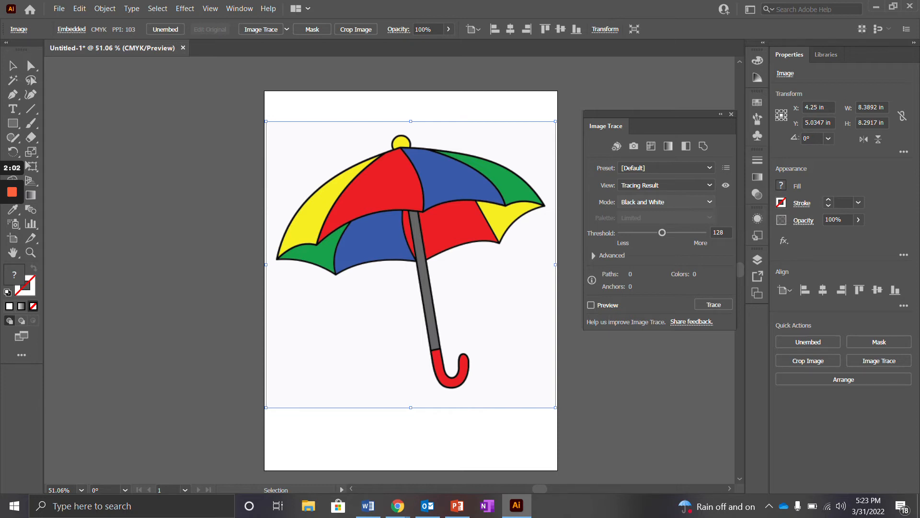
# Step: Trace the umbrella image in Color mode with a limited palette of 30 colors, showing the advanced options and a preview
pyautogui.click(667, 202)
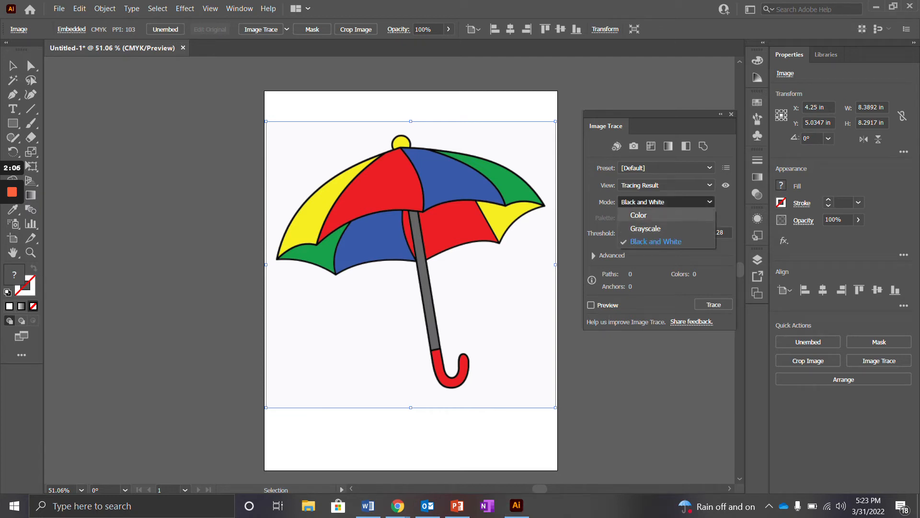
pyautogui.click(638, 215)
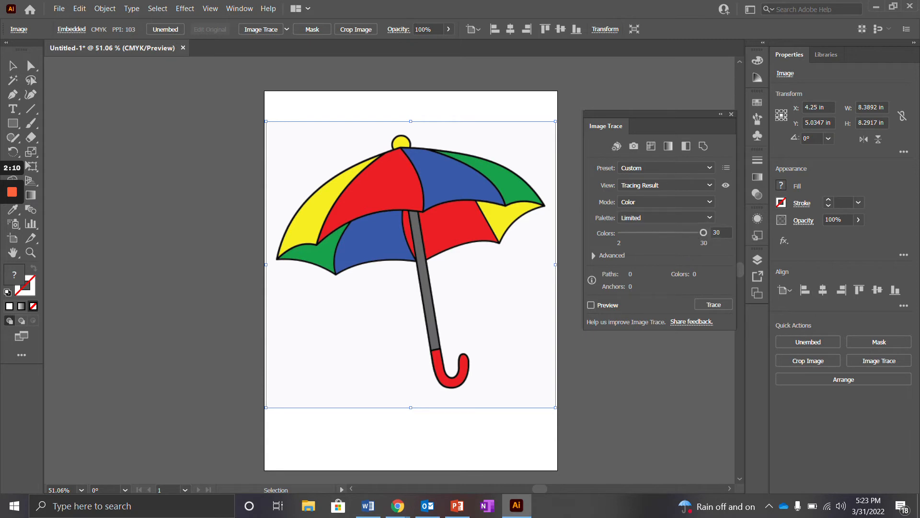
pyautogui.moveTo(703, 232)
pyautogui.mouseDown()
pyautogui.moveTo(621, 232)
pyautogui.moveTo(704, 233)
pyautogui.mouseUp()
pyautogui.click(594, 256)
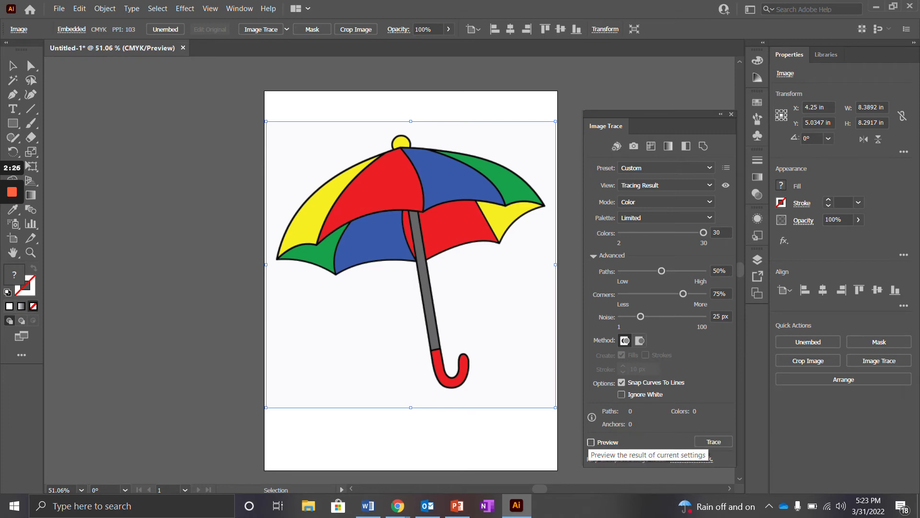
pyautogui.click(591, 442)
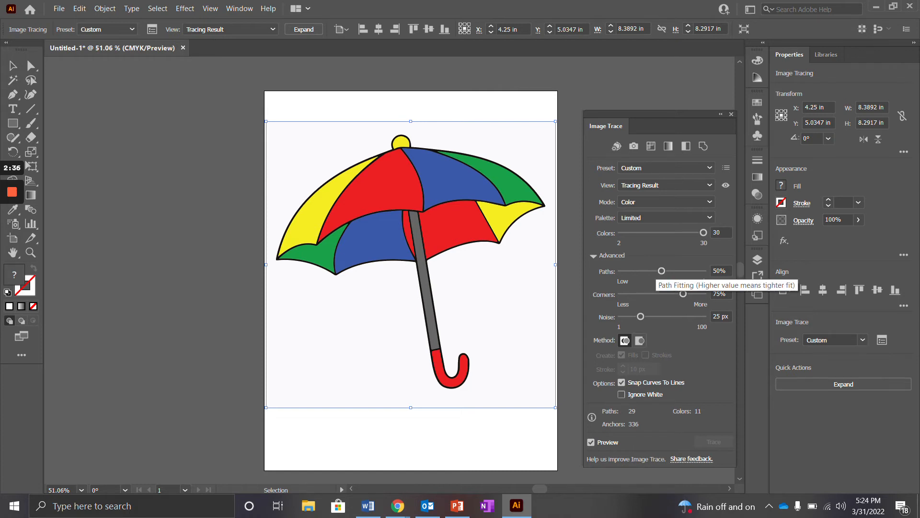
# Step: Try a looser path fitting of 21% on the umbrella tracing, then set Paths to 71%
pyautogui.moveTo(662, 271); pyautogui.dragTo(638, 271)
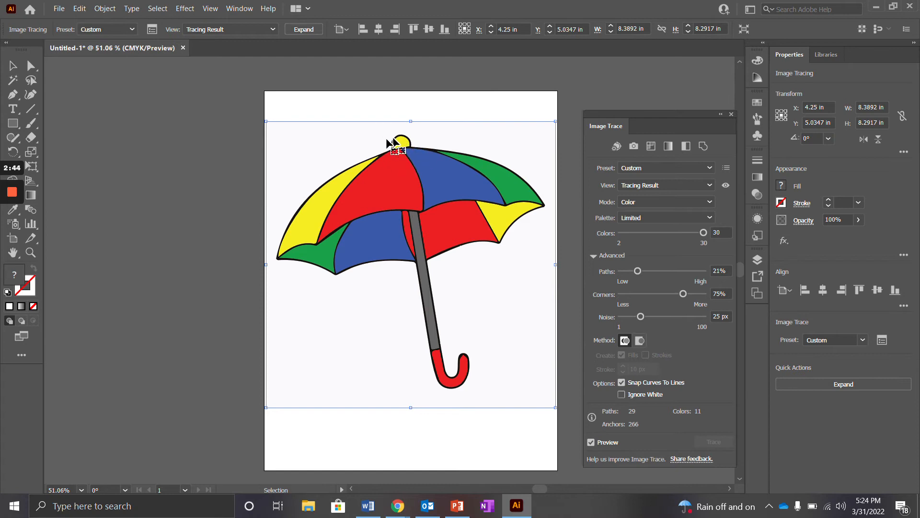
pyautogui.moveTo(637, 271); pyautogui.dragTo(679, 271)
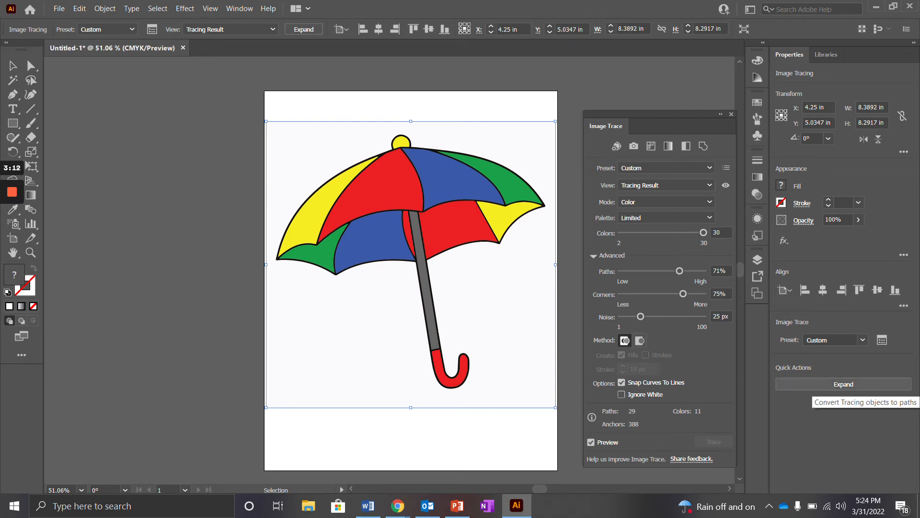
# Step: Expand the umbrella tracing into vector paths, ungroup them and clear the selection
pyautogui.click(815, 384)
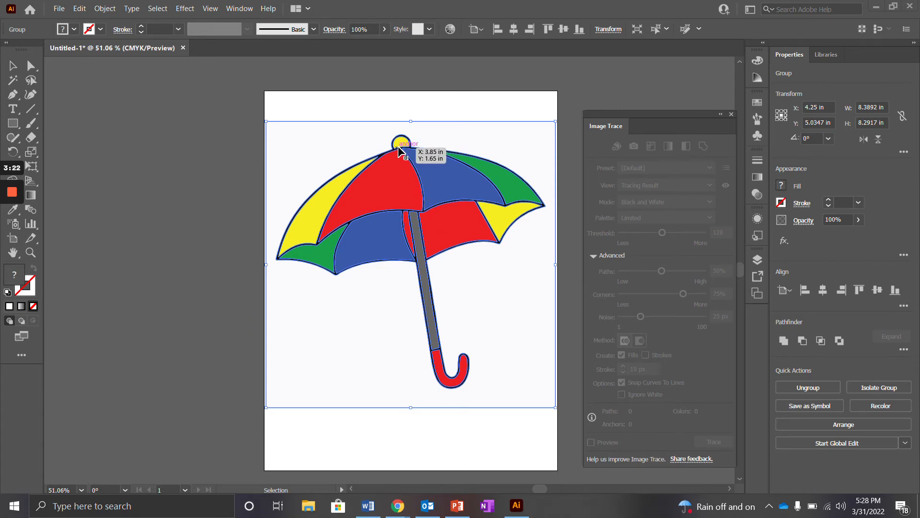
pyautogui.rightClick(444, 189)
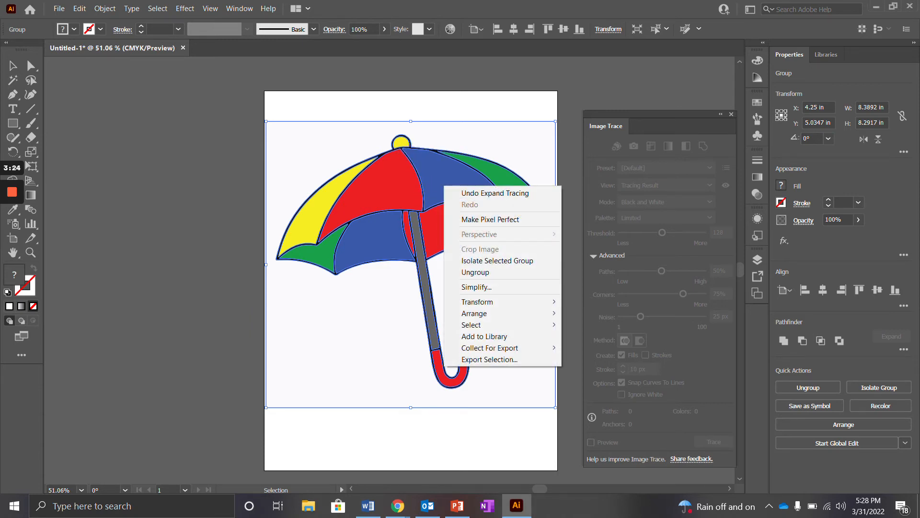
pyautogui.click(471, 272)
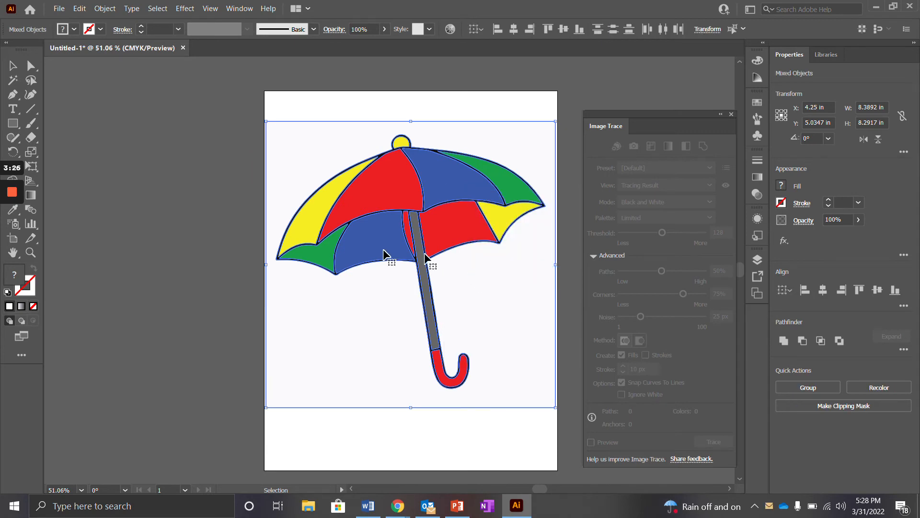
pyautogui.click(217, 283)
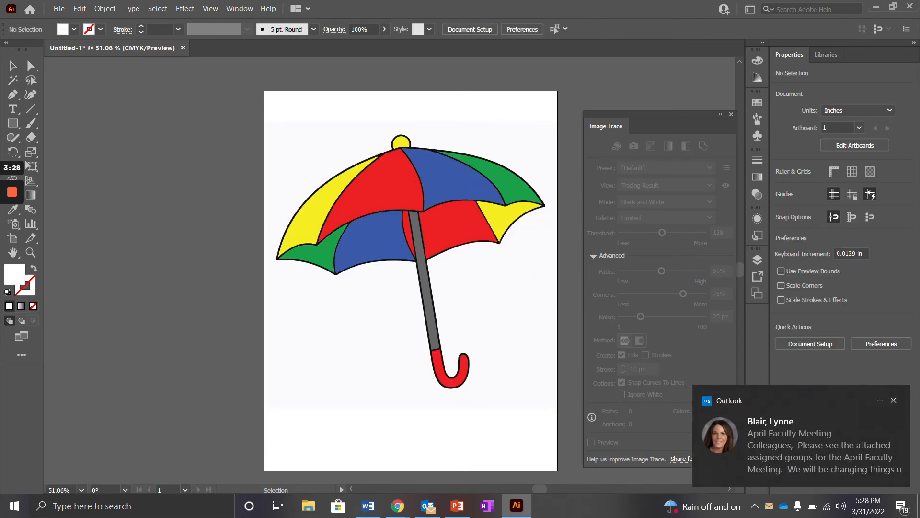
# Step: Undock the tools and fill the umbrella's upper blue section with light blue BBCCEF
pyautogui.click(439, 164)
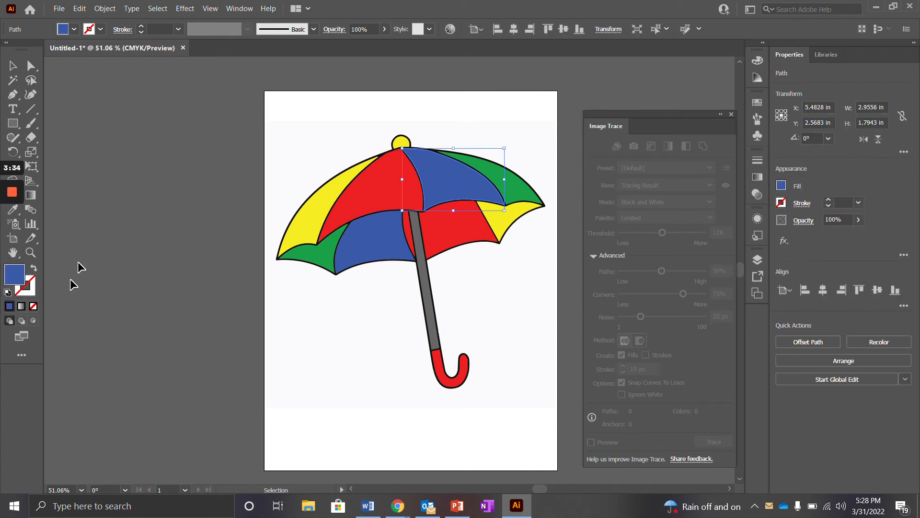
pyautogui.moveTo(27, 57); pyautogui.dragTo(69, 68)
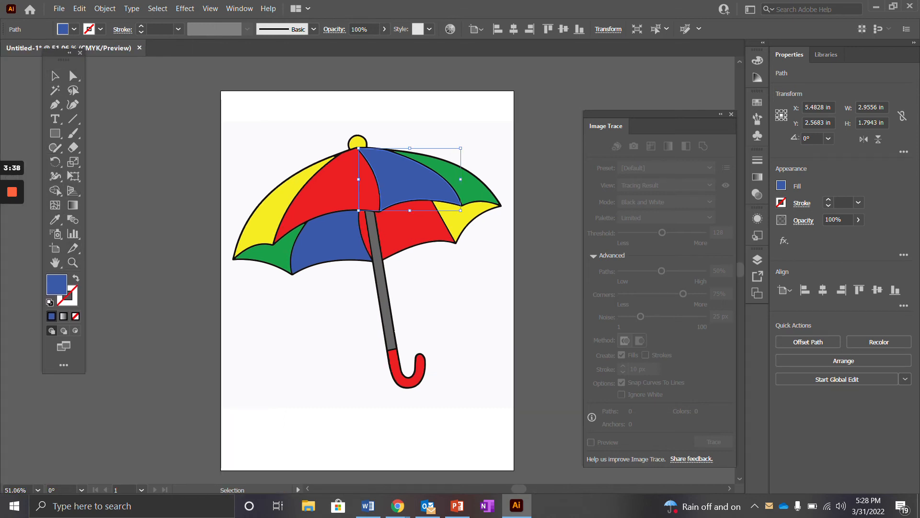
pyautogui.doubleClick(57, 284)
pyautogui.click(337, 181)
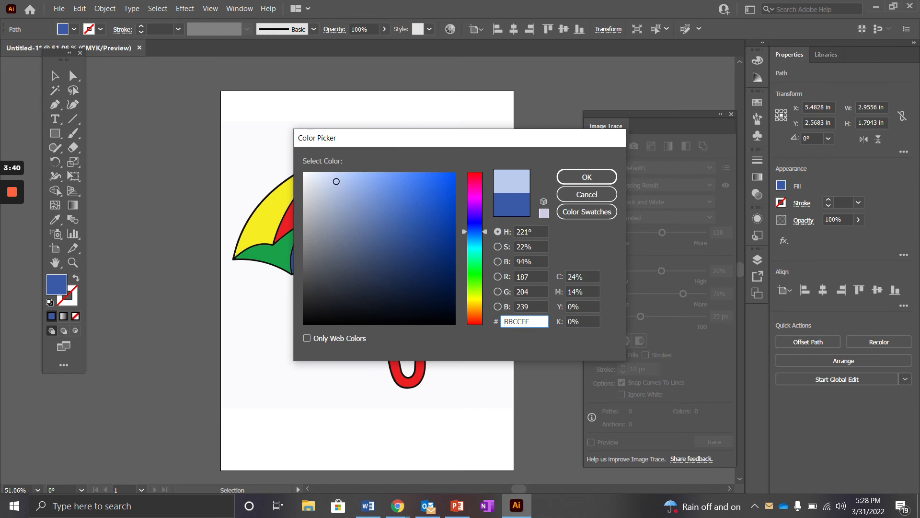
pyautogui.press('Return')
# Step: Delete the off-white background shape behind the umbrella
pyautogui.click(322, 253)
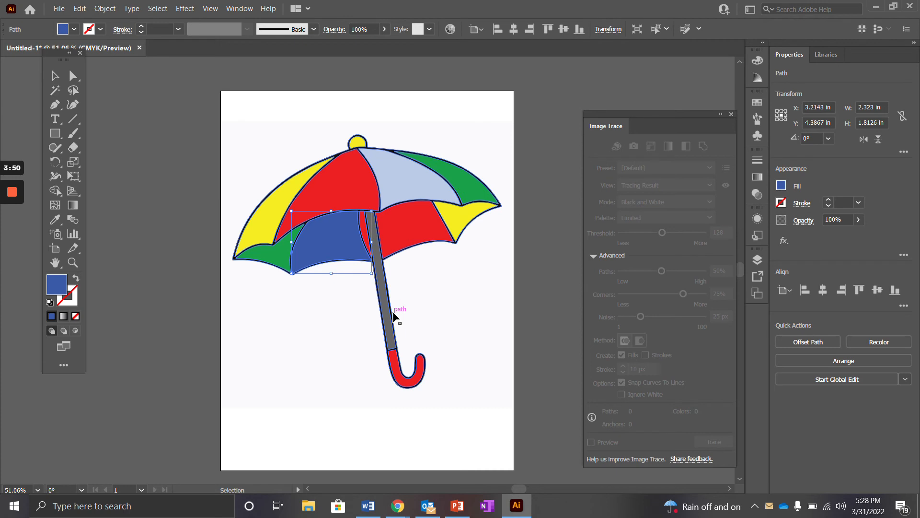
pyautogui.click(466, 324)
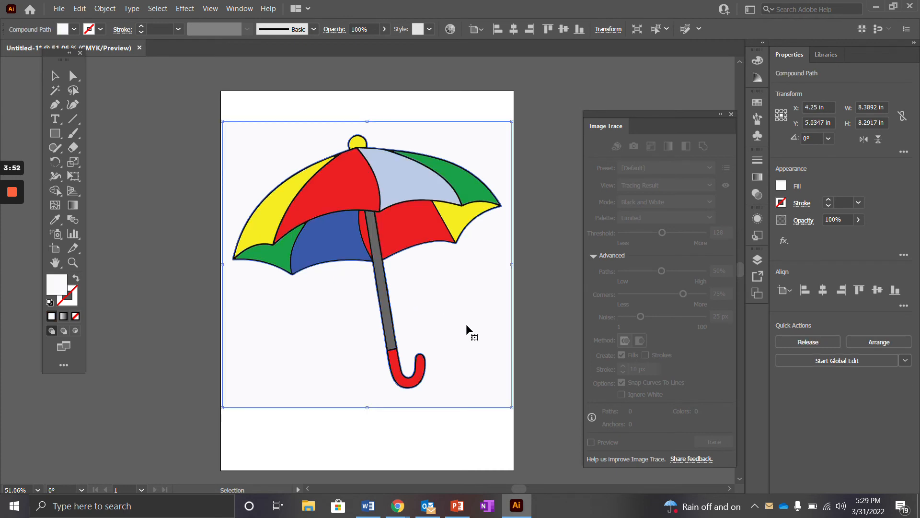
pyautogui.moveTo(466, 326); pyautogui.dragTo(580, 335)
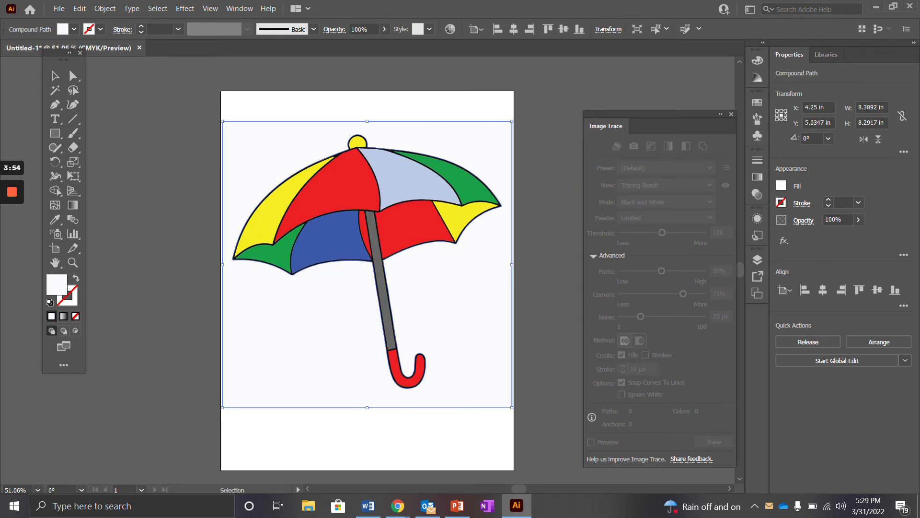
pyautogui.press('Delete')
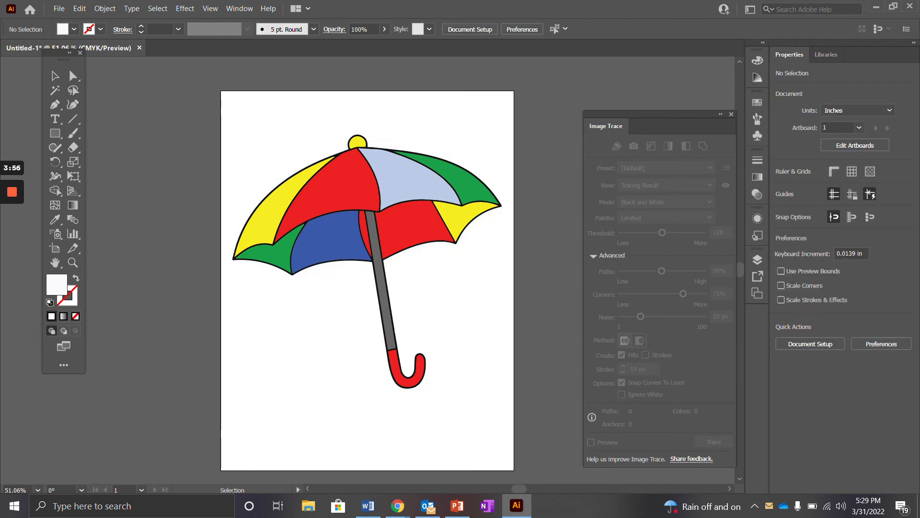
# Step: Change the fill of the umbrella's upper red section to a light pink
pyautogui.click(403, 182)
pyautogui.click(335, 181)
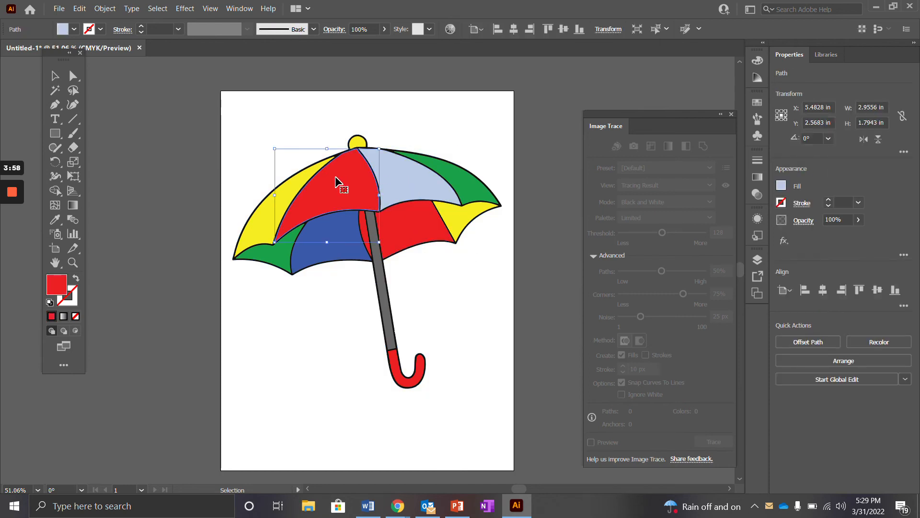
pyautogui.doubleClick(56, 284)
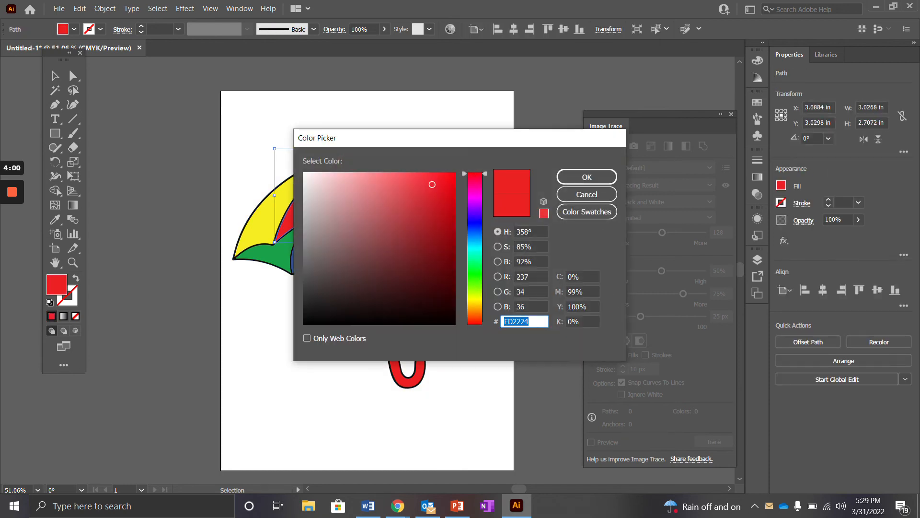
pyautogui.click(350, 175)
pyautogui.click(587, 177)
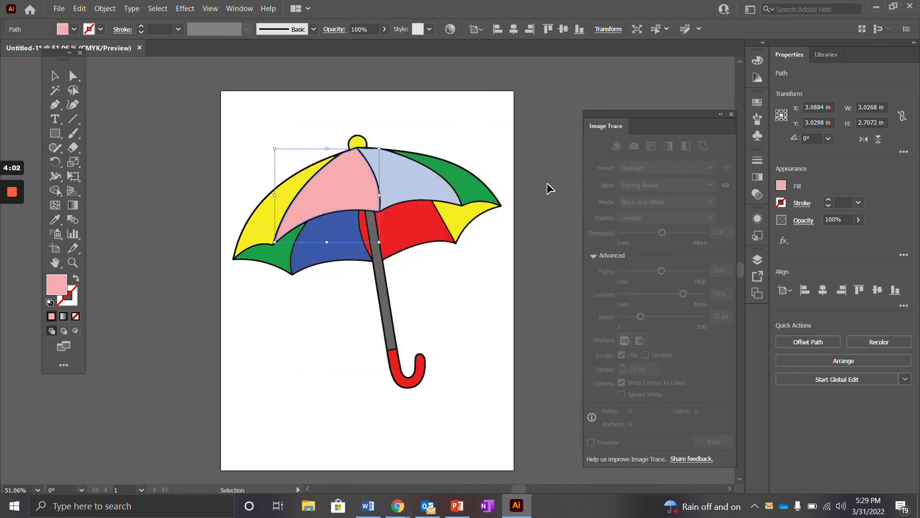
# Step: Change the fill of the umbrella's upper green section to pale green A5F9C3
pyautogui.click(468, 183)
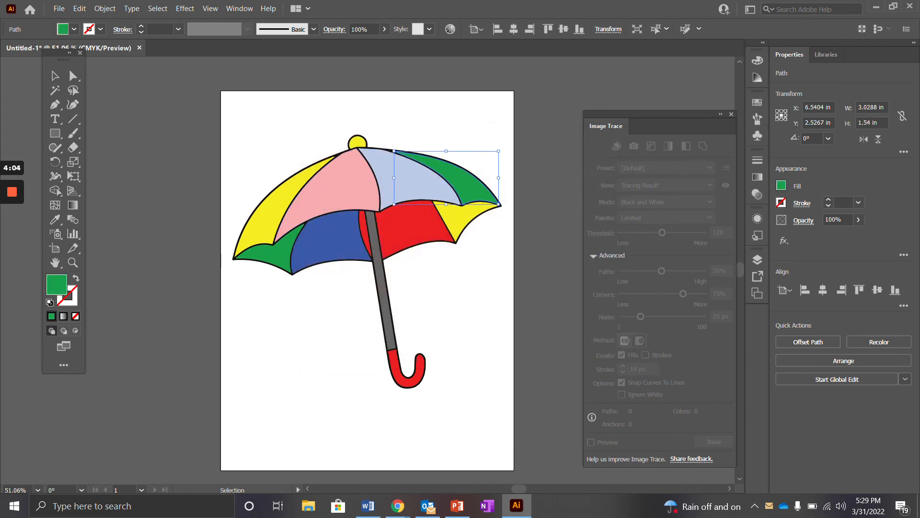
pyautogui.doubleClick(56, 284)
pyautogui.moveTo(365, 176); pyautogui.dragTo(356, 175)
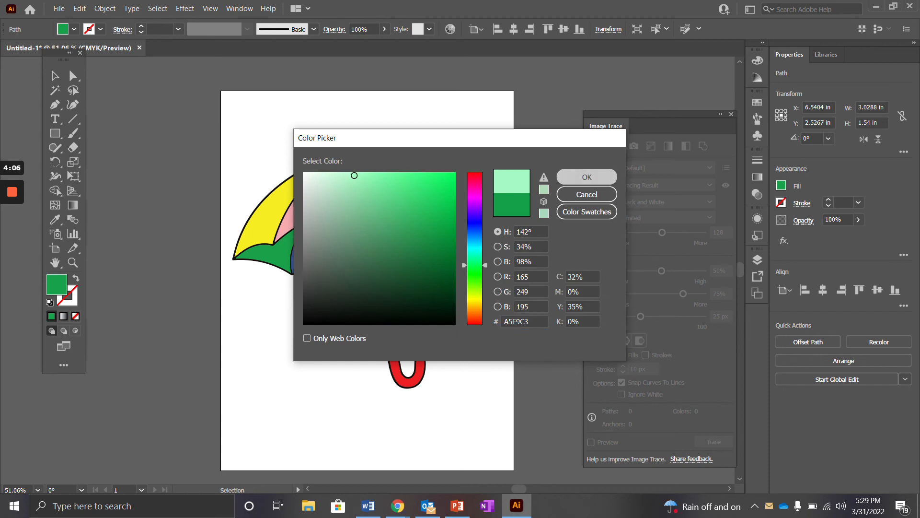
pyautogui.click(587, 177)
# Step: Change the fill of the umbrella's large outer yellow section to a pale yellow, working outside isolation mode
pyautogui.click(276, 206)
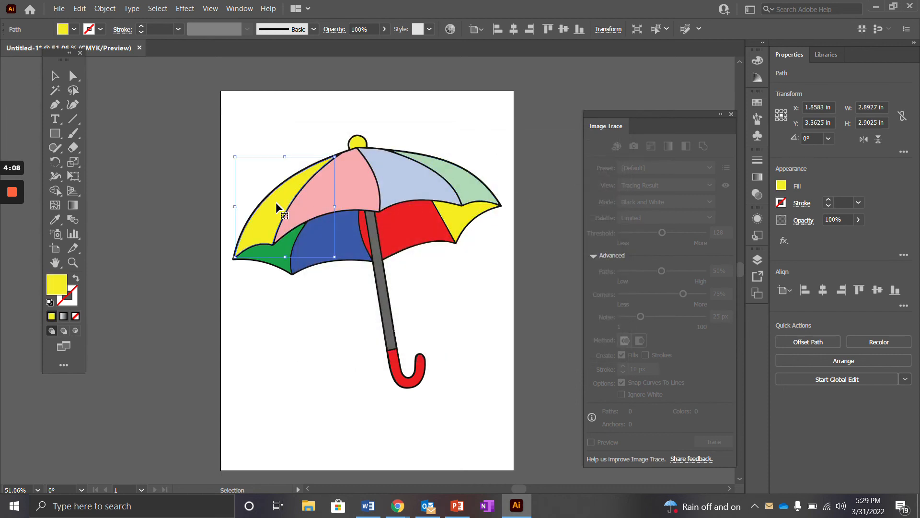
pyautogui.doubleClick(266, 211)
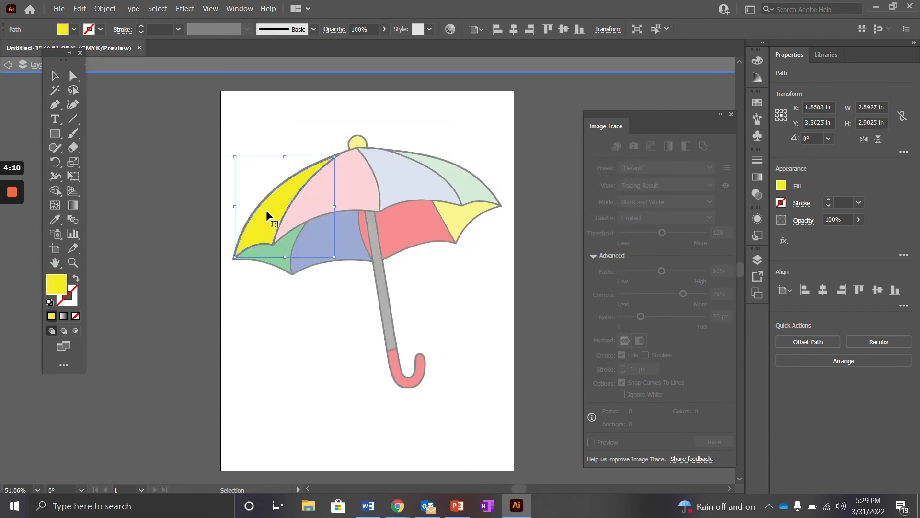
pyautogui.doubleClick(198, 216)
pyautogui.click(266, 220)
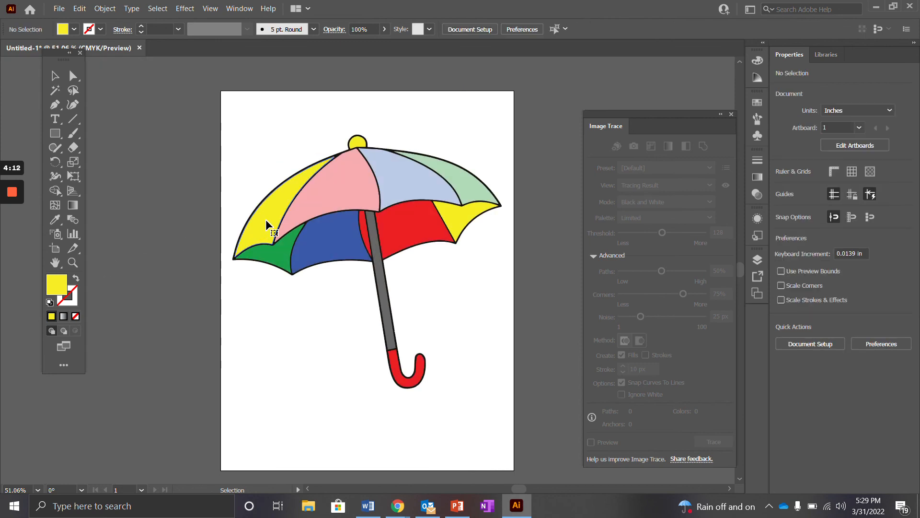
pyautogui.doubleClick(57, 284)
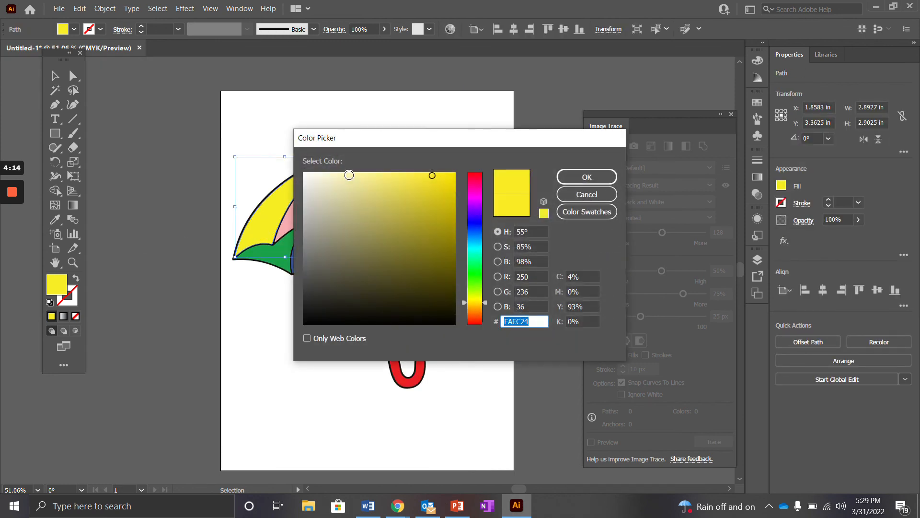
pyautogui.click(348, 176)
pyautogui.click(587, 177)
# Step: Recolor the umbrella's small yellow underside section with the Eyedropper, sampling the pale yellow of the large outer section
pyautogui.click(463, 218)
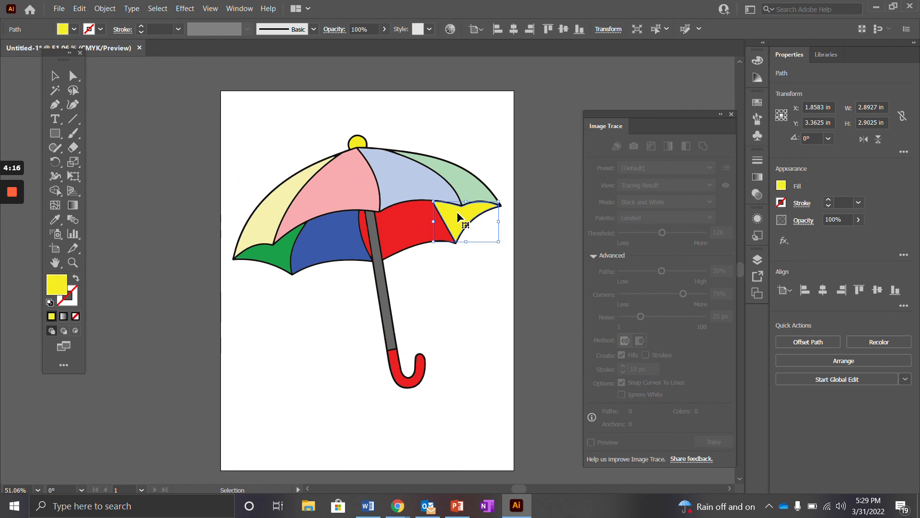
pyautogui.press('i')
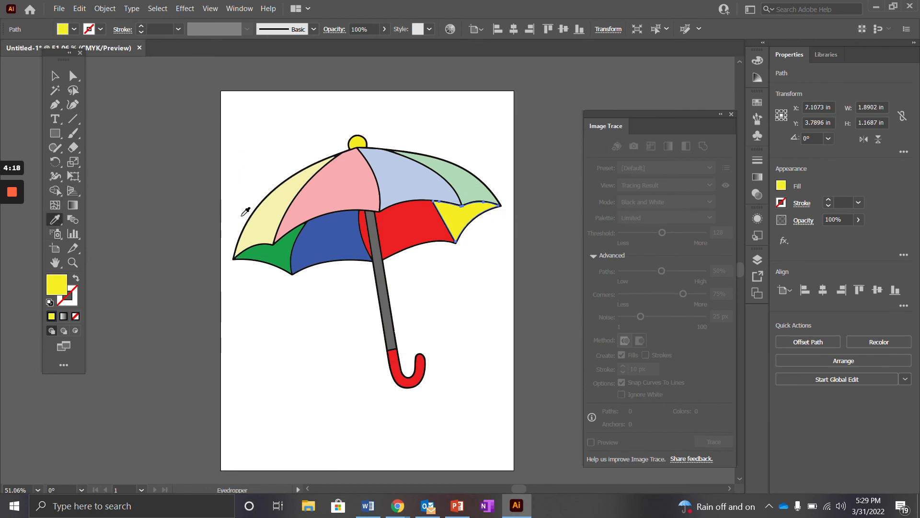
pyautogui.click(258, 222)
pyautogui.press('v')
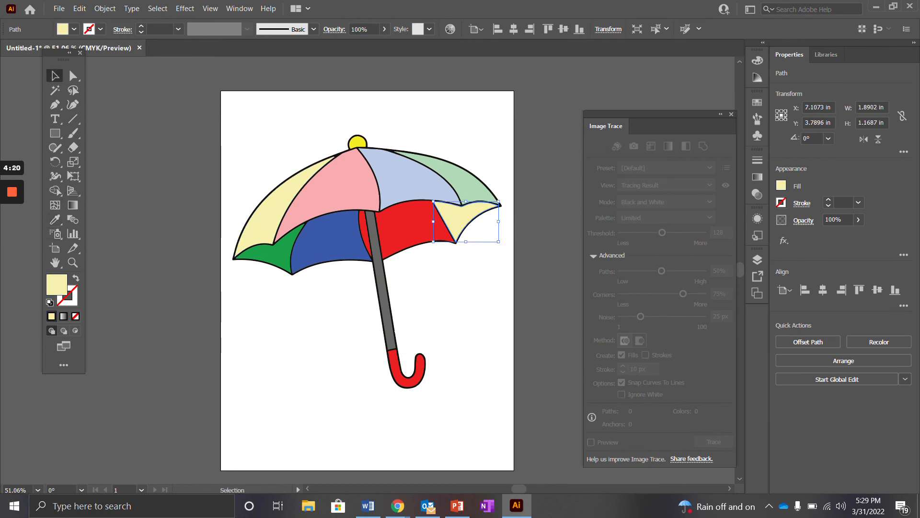
# Step: Recolor the umbrella's dark blue underside section with the Eyedropper, sampling the pale blue of the upper section
pyautogui.click(311, 220)
pyautogui.press('i')
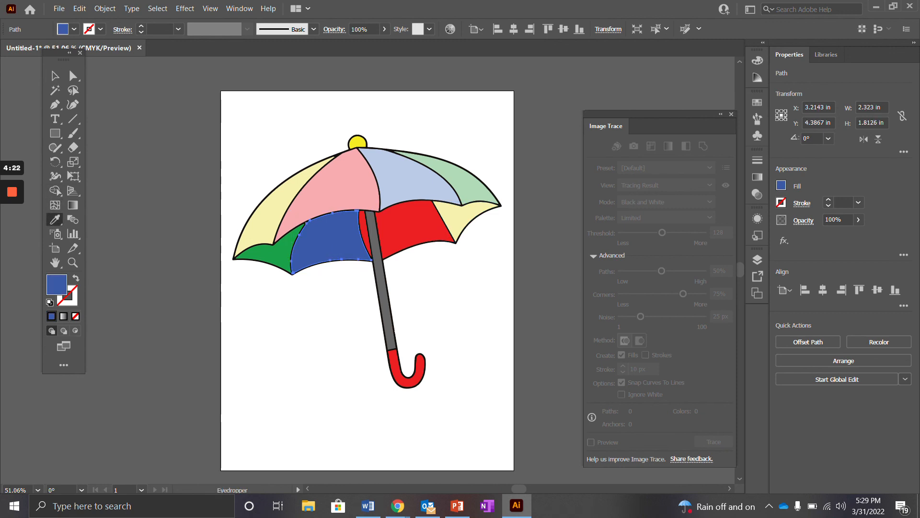
pyautogui.click(418, 168)
pyautogui.click(55, 76)
# Step: Recolor the umbrella's dark green underside section with the Eyedropper, sampling the pale green of the upper section
pyautogui.click(263, 262)
pyautogui.press('i')
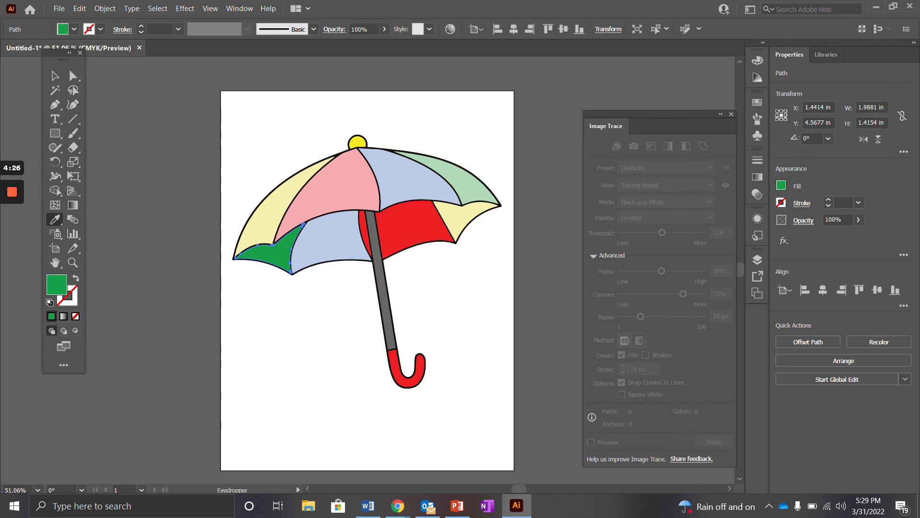
pyautogui.click(475, 179)
pyautogui.press('v')
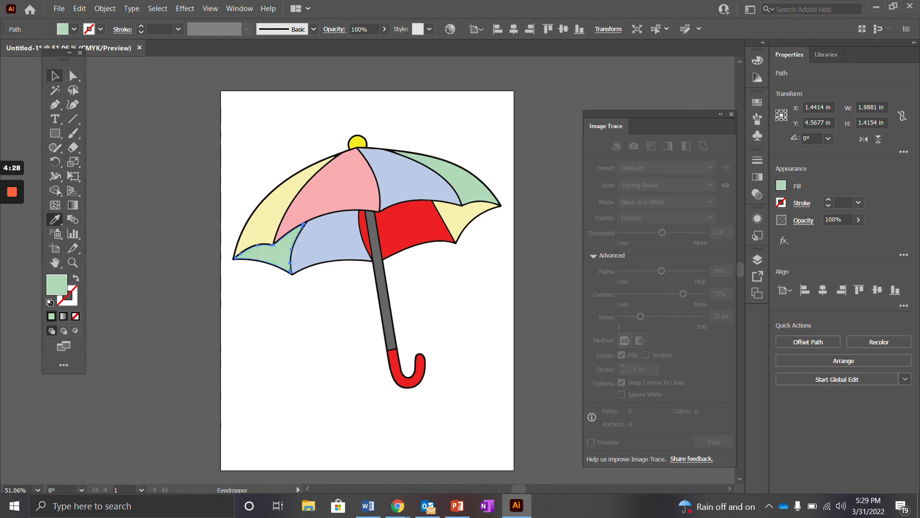
# Step: Recolor both red underside sections and the curved handle together with the Eyedropper, sampling the light pink of the upper section
pyautogui.click(401, 240)
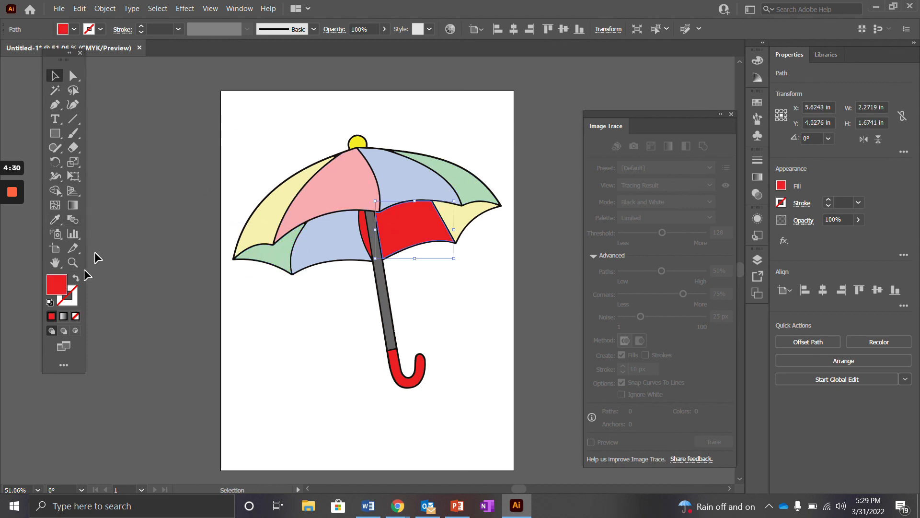
pyautogui.keyDown('shift'); pyautogui.click(365, 242); pyautogui.keyUp('shift')
pyautogui.keyDown('shift'); pyautogui.click(402, 381); pyautogui.keyUp('shift')
pyautogui.click(56, 219)
pyautogui.click(336, 192)
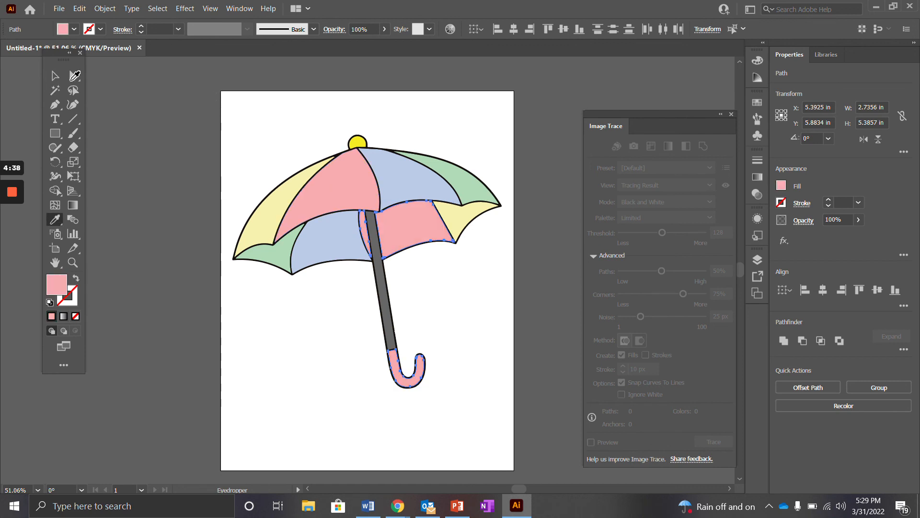
pyautogui.press('v')
# Step: Change the fill of the yellow tip on top of the umbrella to black 000000 and deselect it
pyautogui.click(358, 143)
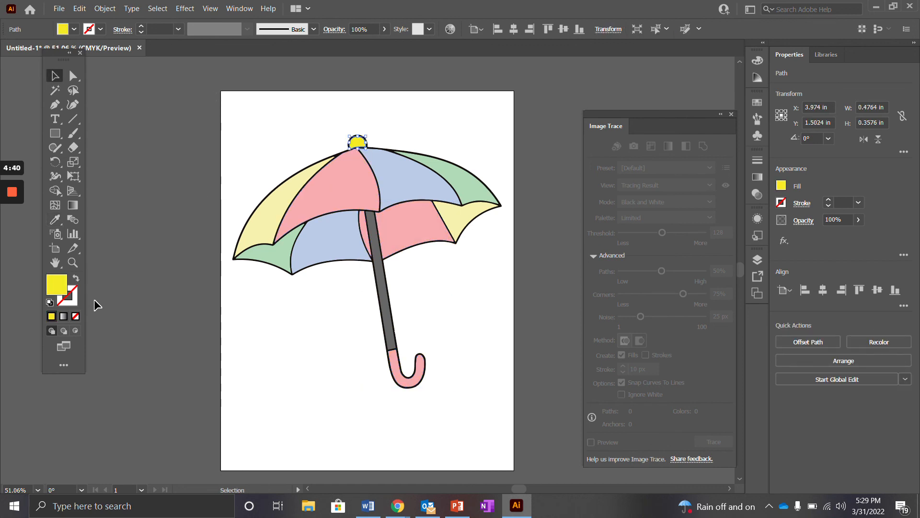
pyautogui.doubleClick(57, 284)
pyautogui.moveTo(384, 255); pyautogui.dragTo(277, 339)
pyautogui.moveTo(368, 277); pyautogui.dragTo(303, 325)
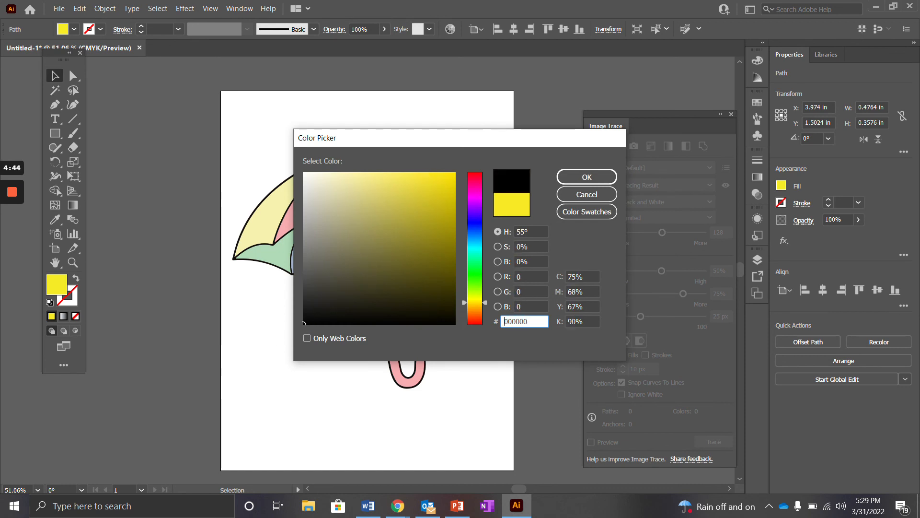
pyautogui.click(587, 177)
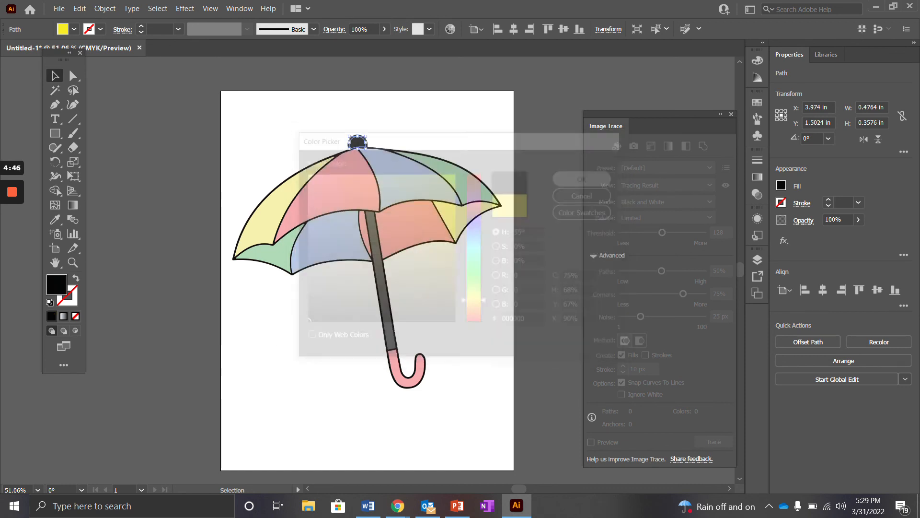
pyautogui.click(497, 110)
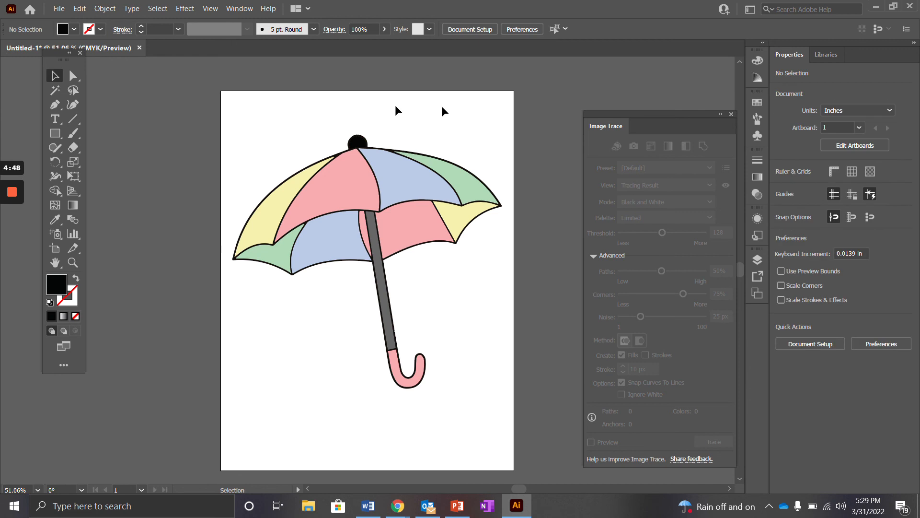
# Step: Group all the umbrella's pieces and move the group up and to the left, slightly past the artboard's left edge
pyautogui.moveTo(234, 129); pyautogui.dragTo(499, 396)
pyautogui.rightClick(357, 221)
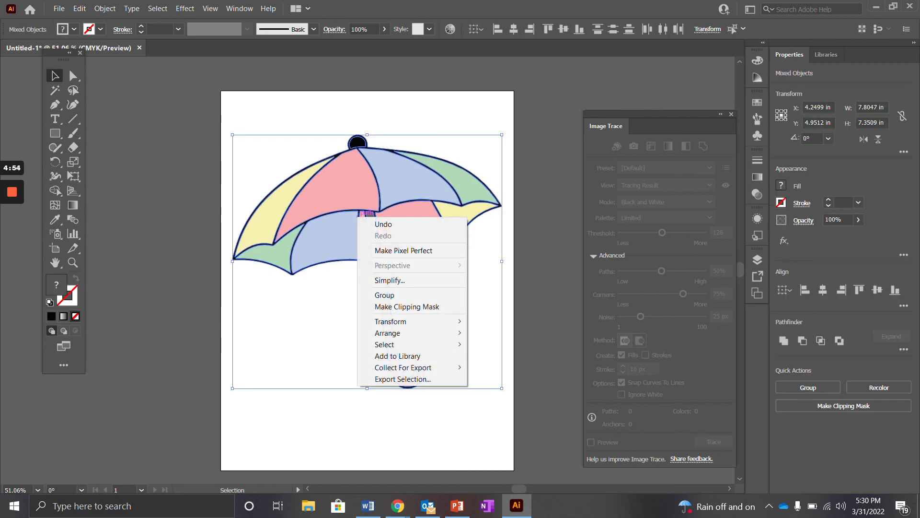
pyautogui.click(407, 295)
pyautogui.click(535, 242)
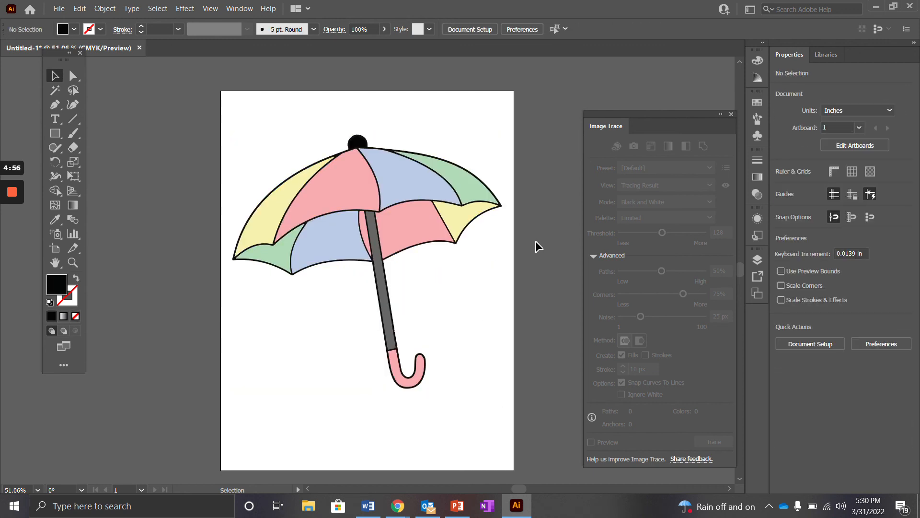
pyautogui.moveTo(408, 183); pyautogui.dragTo(381, 147)
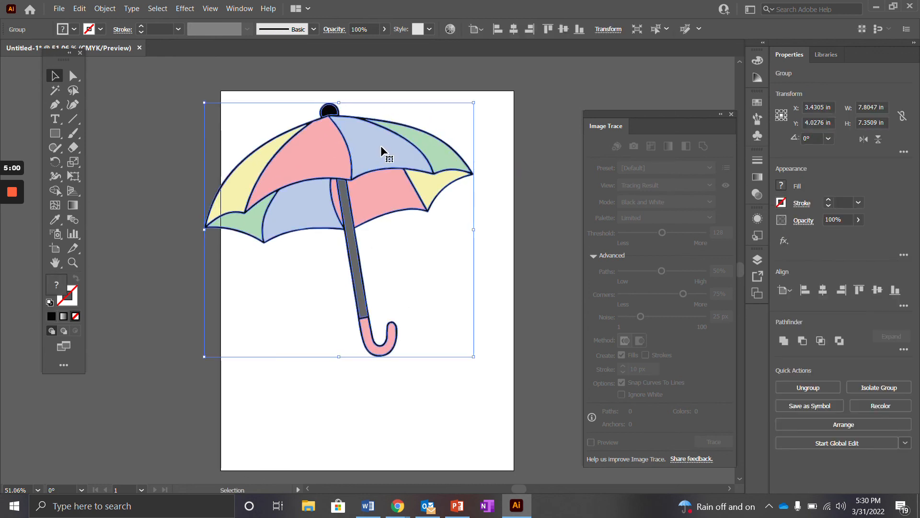